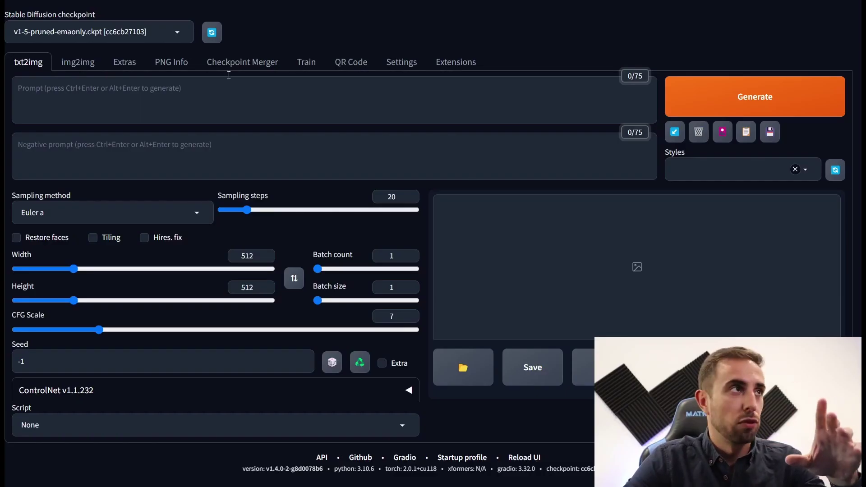
Browse the checkpoint list and keep the v1-5 model loaded
left_click_drag(7, 16, 96, 18)
left_click(112, 28)
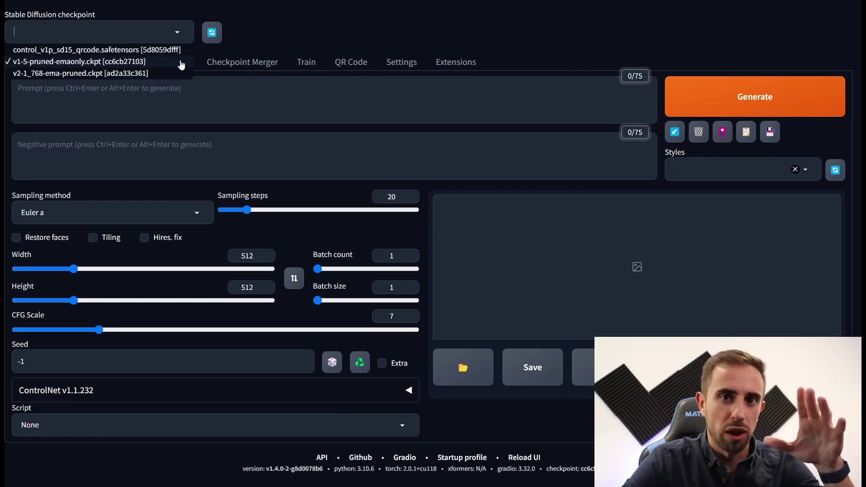
left_click(210, 39)
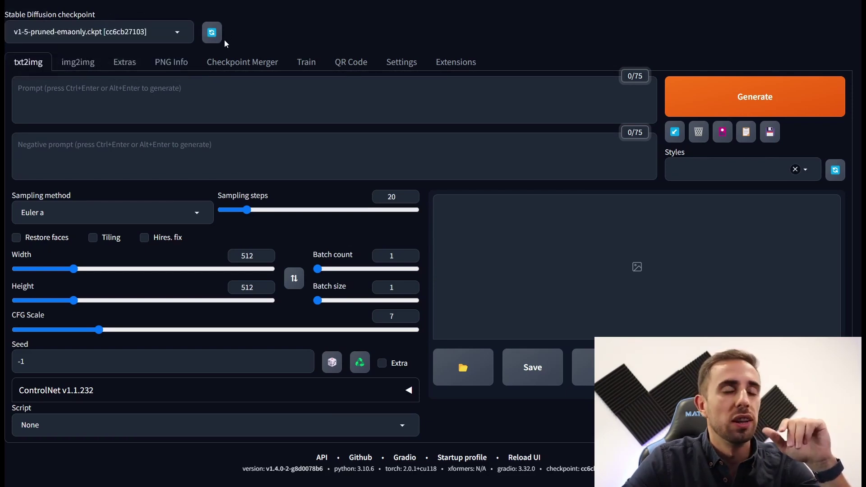
left_click(178, 40)
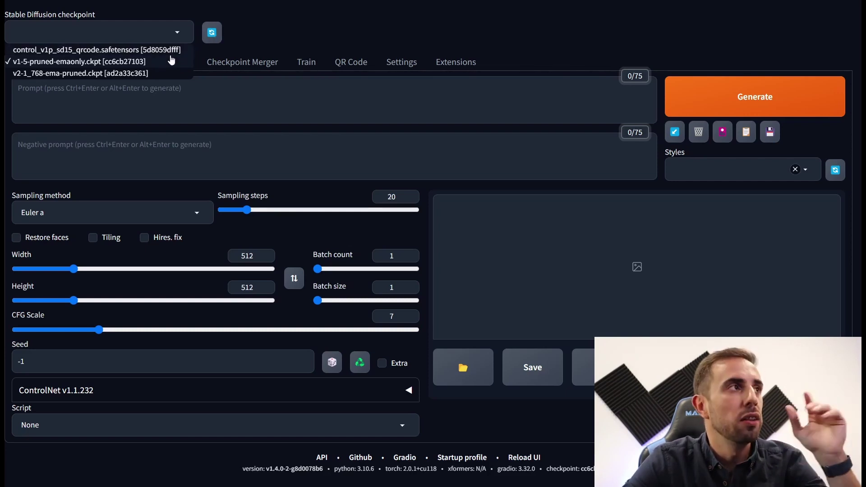
left_click(170, 62)
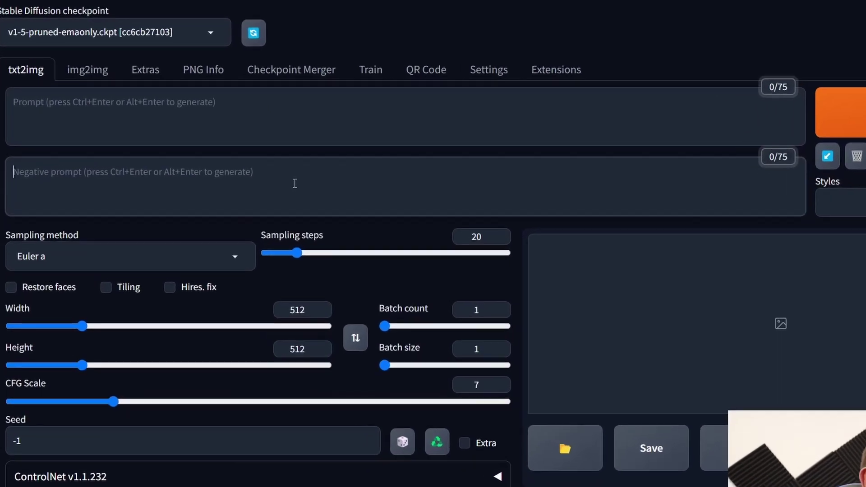
Paste the unwanted-traits list into the negative prompt and set the size to 768×512
left_click(245, 154)
type("ugly, tiling, poorly drawn hands, poorly drawn feet, poorly drawn face, out of frame, extra limbs, disfigured, deformed, body out of frame, bad anatomy, watermark, signature, cut off, low contrast, underexposed, overexposed, bad art, beginner, amateur, distorted face")
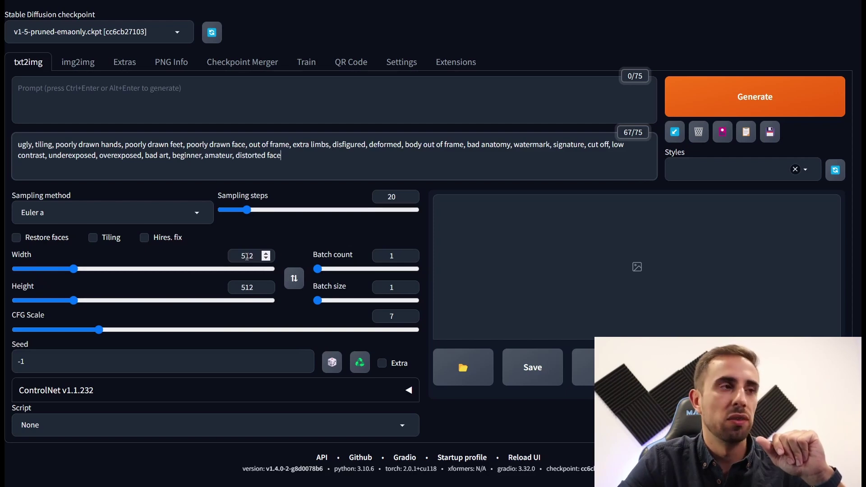
double_click(251, 288)
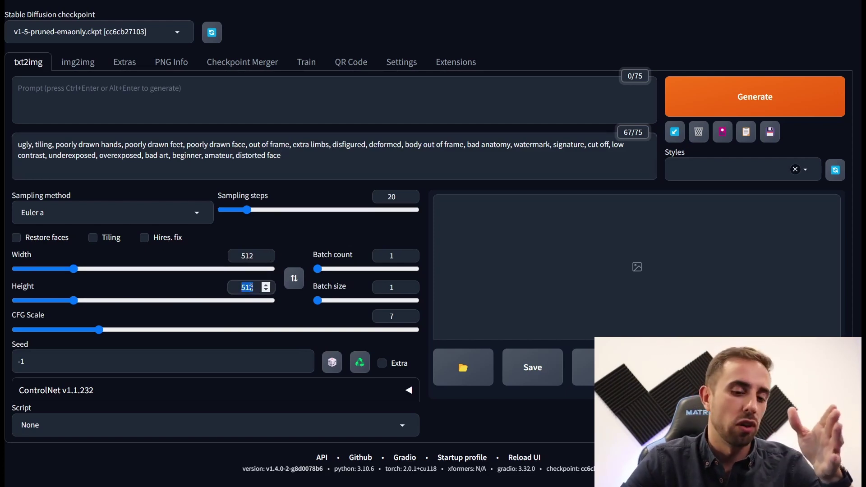
type("768")
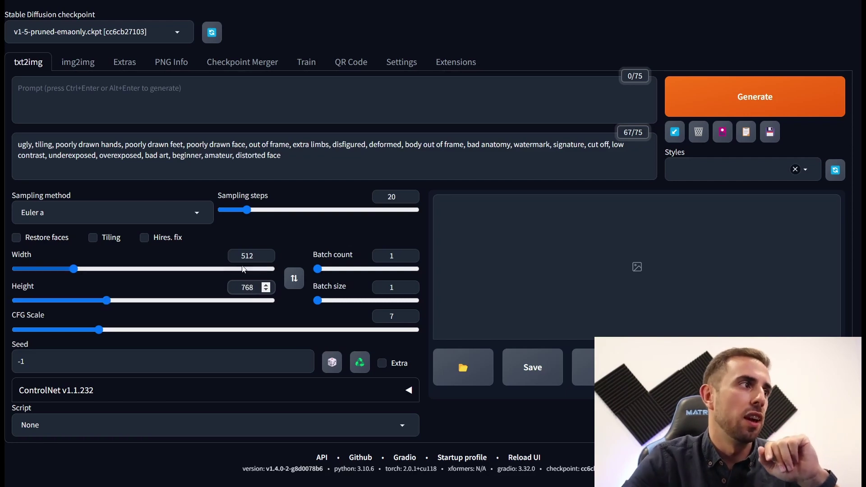
double_click(252, 287)
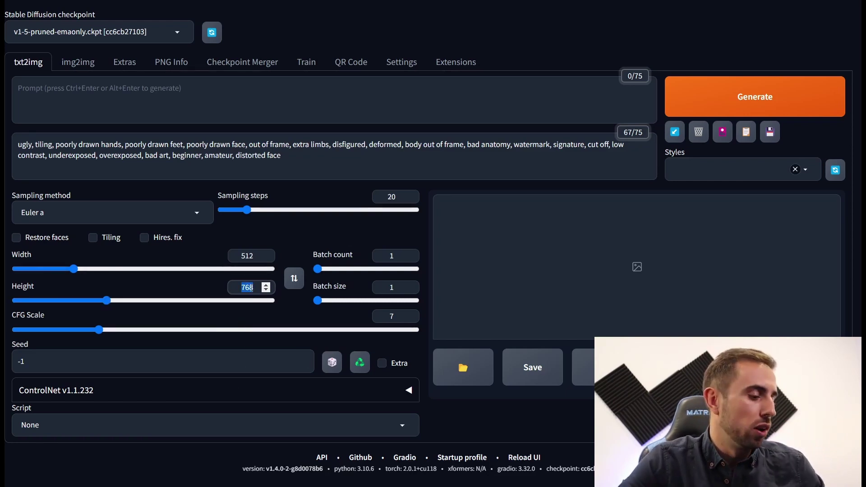
type("512")
double_click(247, 256)
type("768")
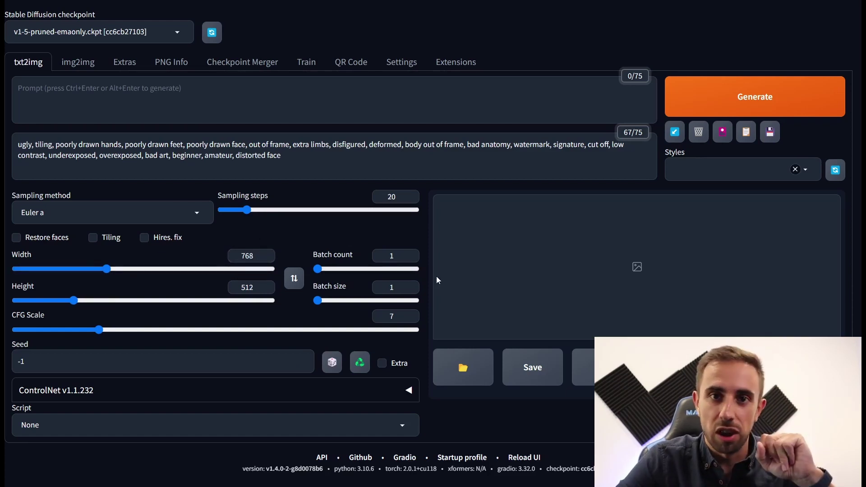
left_click(410, 253)
left_click(410, 253)
left_click(410, 253)
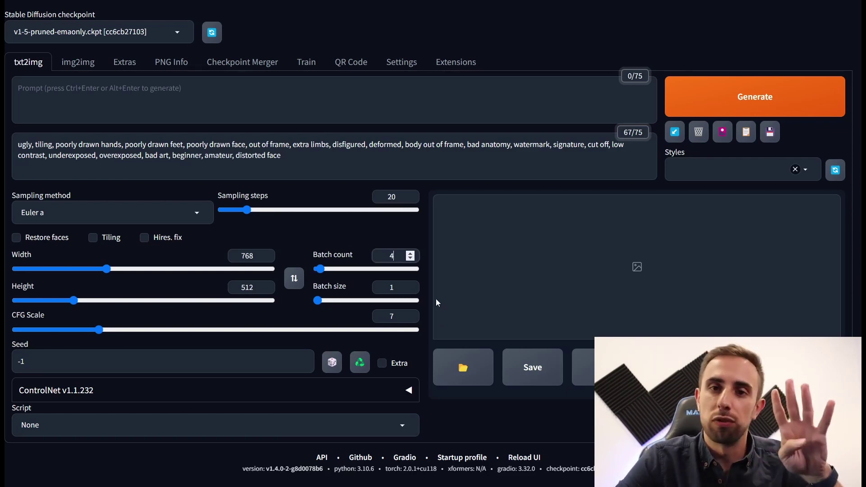
key("Down")
key("Down")
key("Down")
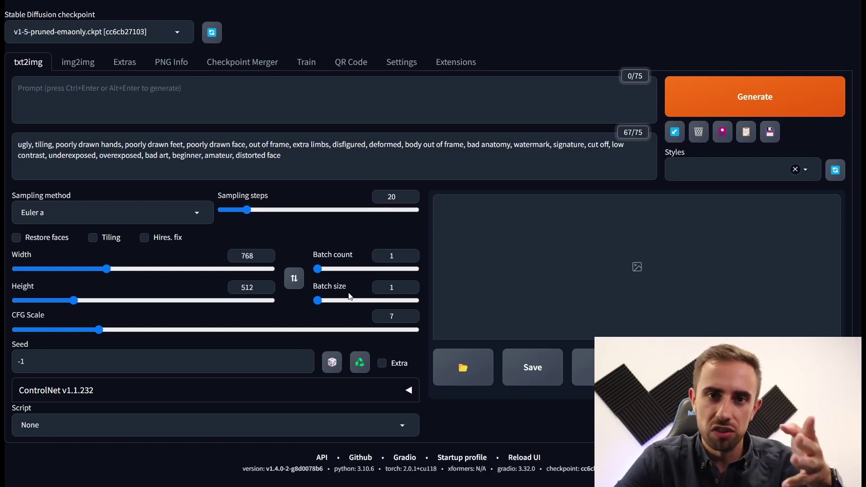
left_click(361, 298)
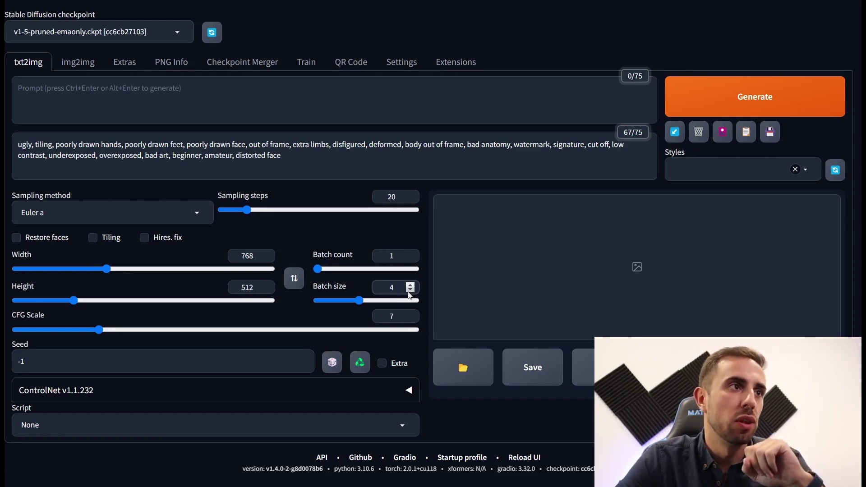
left_click(410, 291)
left_click(410, 291)
left_click(410, 291)
double_click(386, 285)
left_click(357, 288)
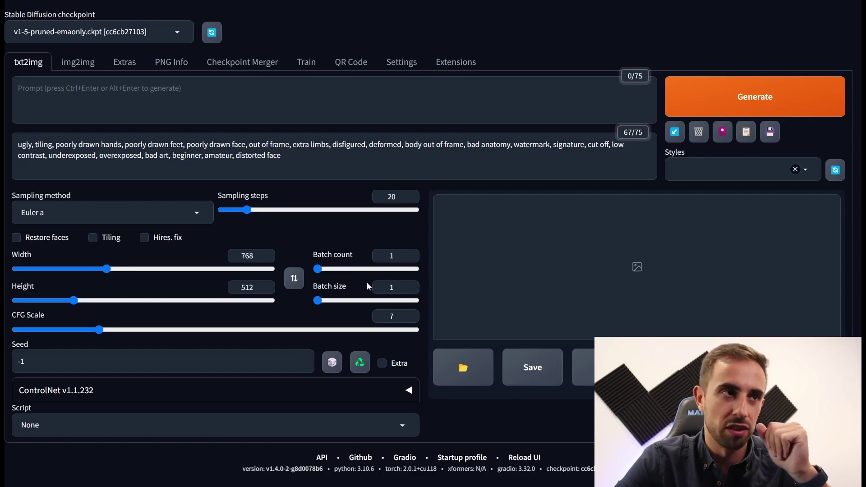
left_click(412, 254)
left_click(412, 285)
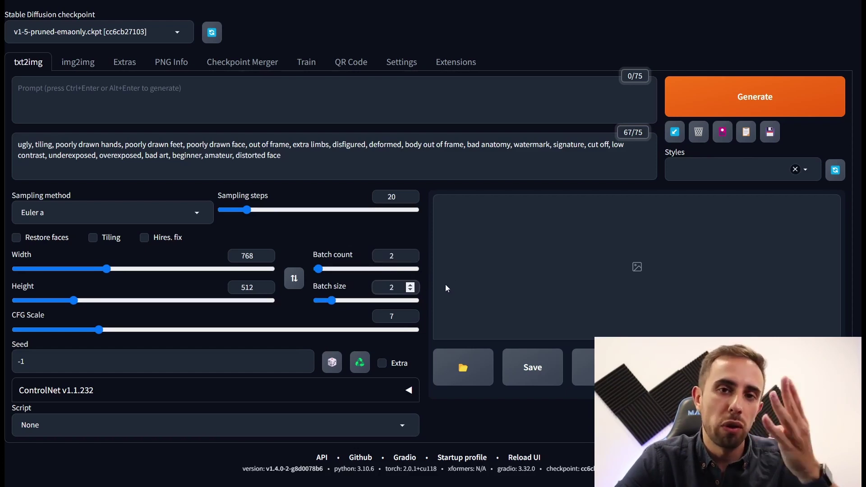
left_click(432, 291)
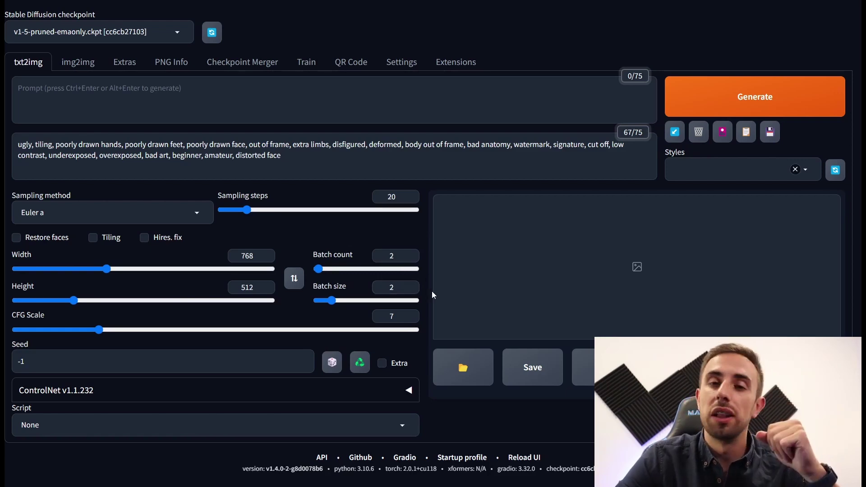
left_click(410, 285)
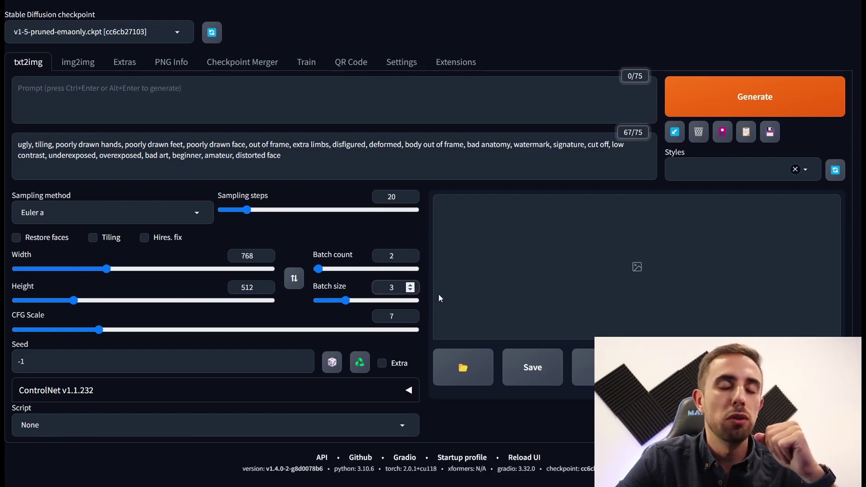
left_click(411, 291)
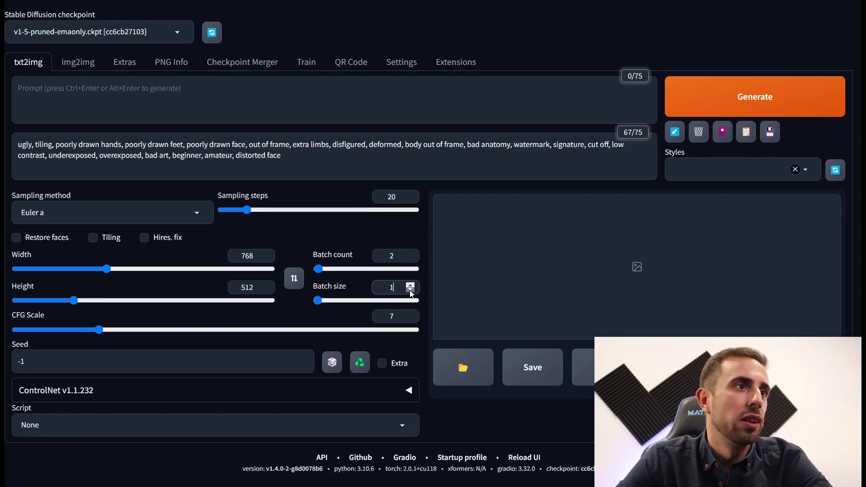
left_click(411, 290)
left_click(411, 260)
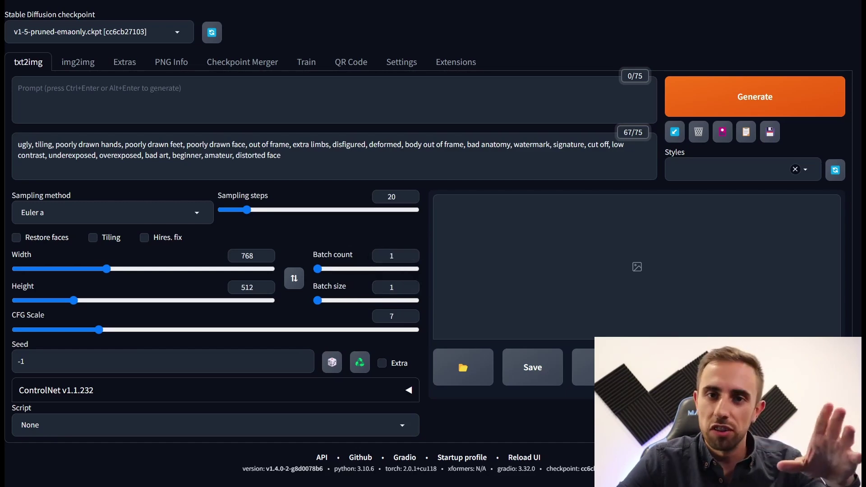
Enter the prompt 'cat in suit, room meeting' and generate the image
left_click(316, 100)
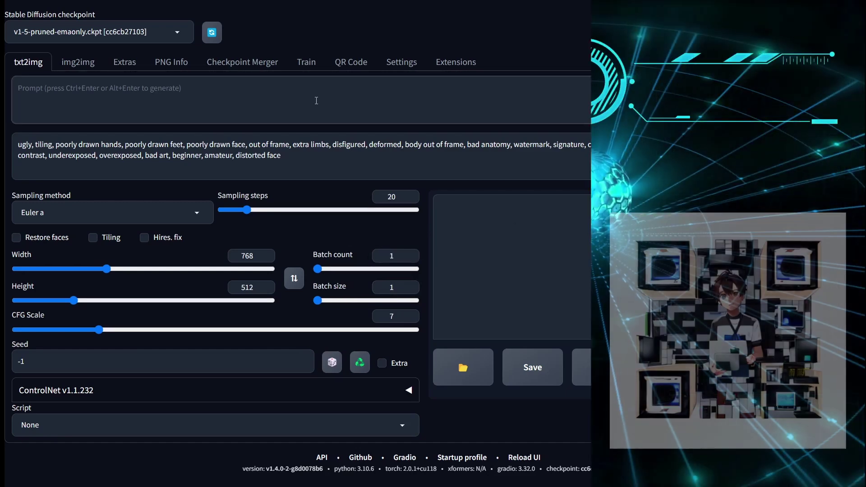
type("cat in suit")
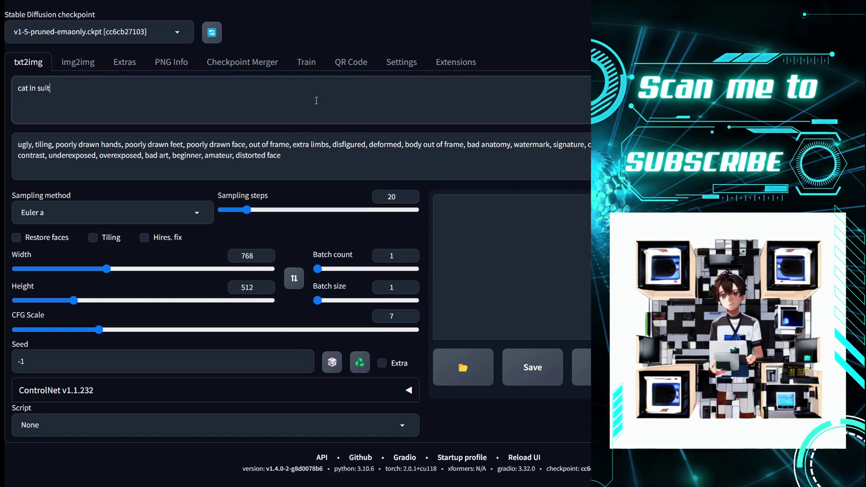
type(", room mettin")
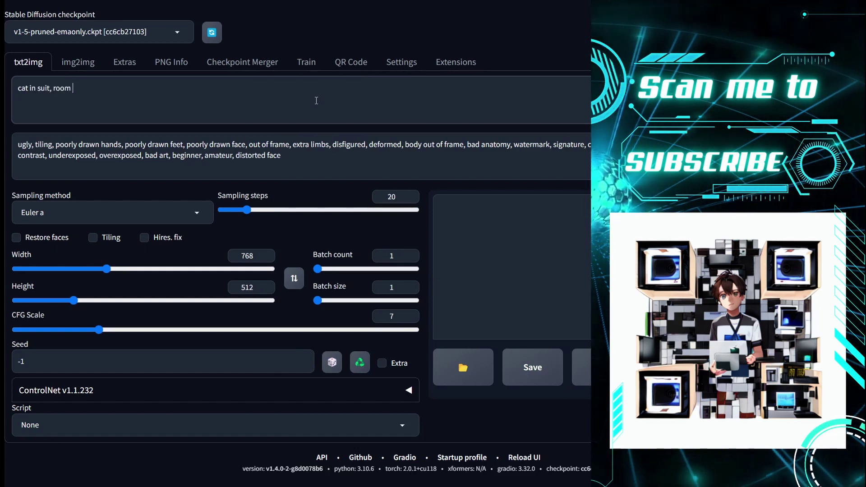
key("BackSpace")
key("BackSpace")
key("BackSpace")
key("BackSpace")
type("eting")
left_click(798, 102)
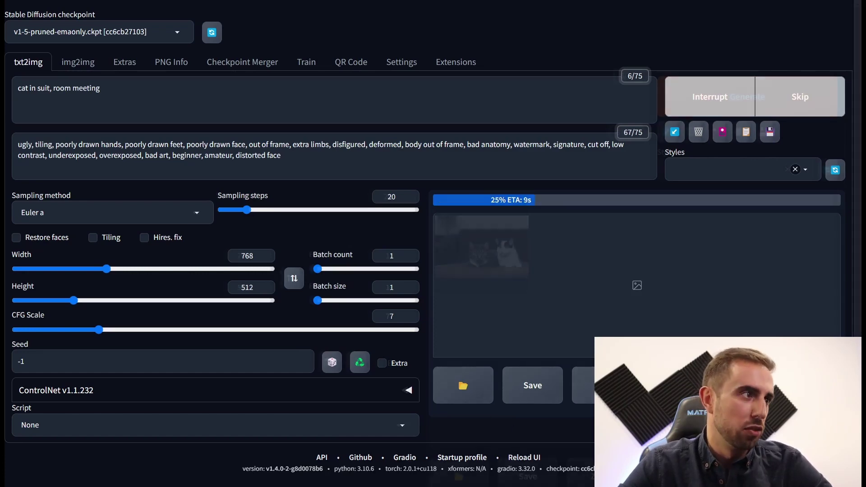
left_click(799, 106)
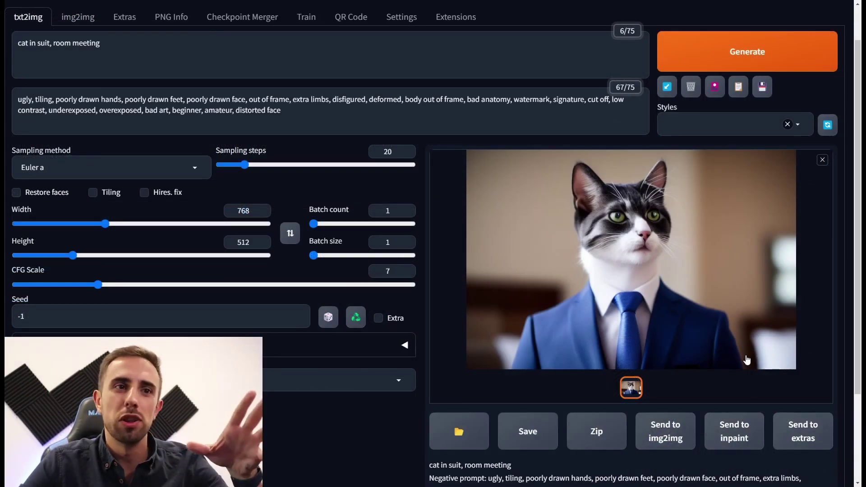
Save the suited-cat result, creating 00006-1502976324.png
scroll(494, 425, "down", 1)
scroll(492, 426, "down", 3)
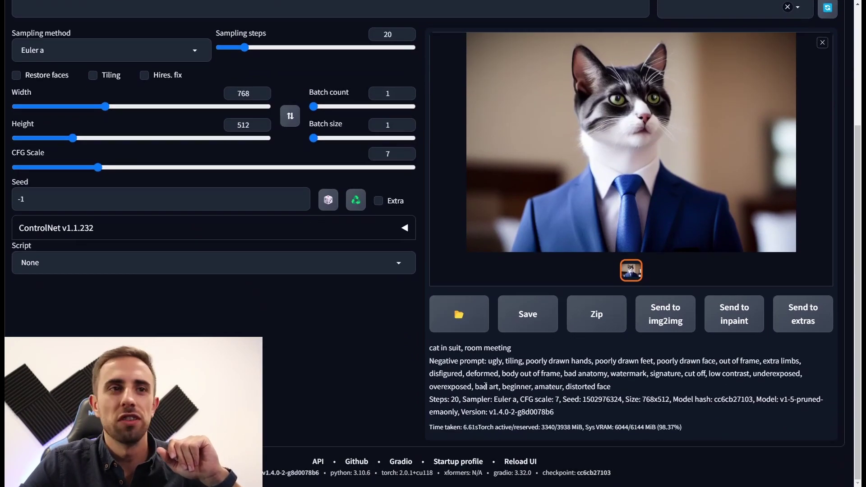
scroll(473, 334, "up", 1)
left_click(525, 374)
scroll(587, 361, "down", 3)
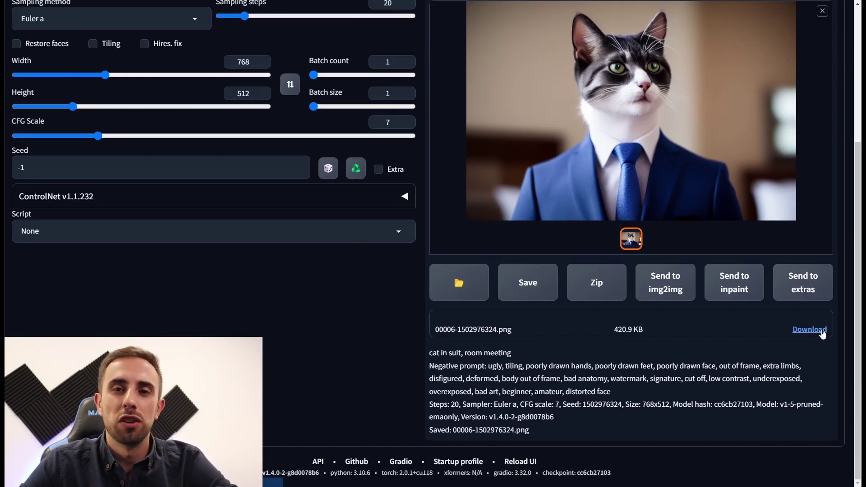
scroll(768, 334, "up", 1)
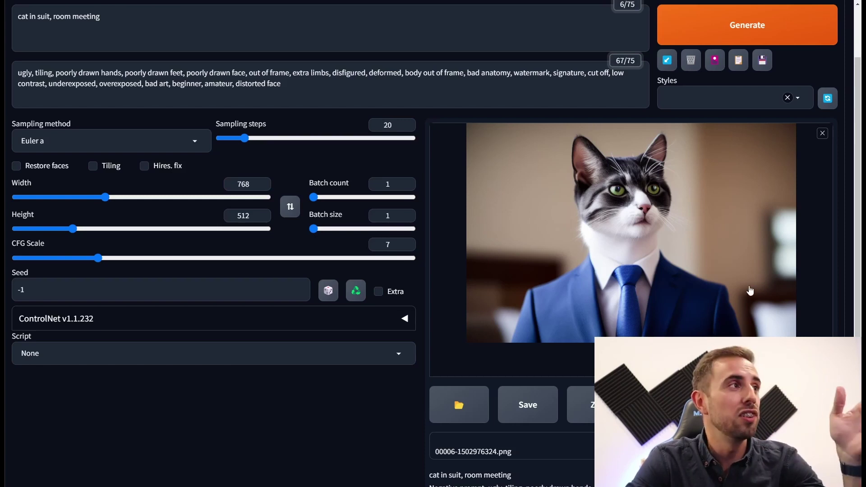
Switch the sampling method to DPM++ 2M Karras
left_click(152, 137)
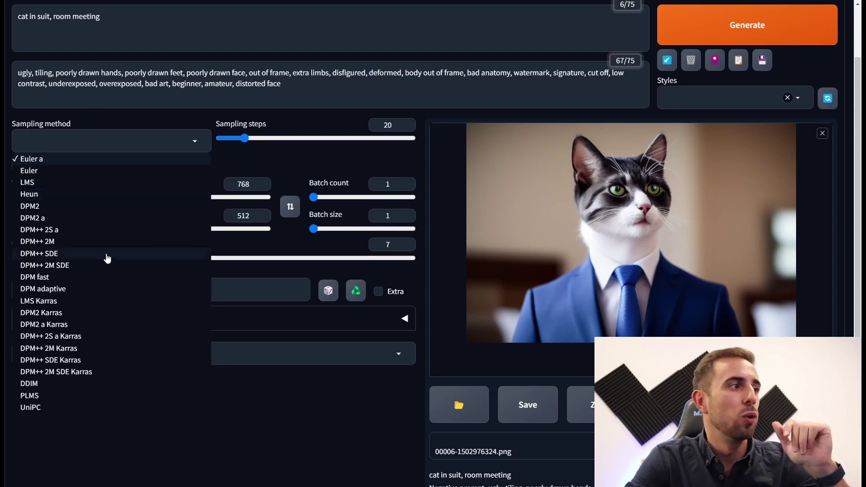
left_click(104, 350)
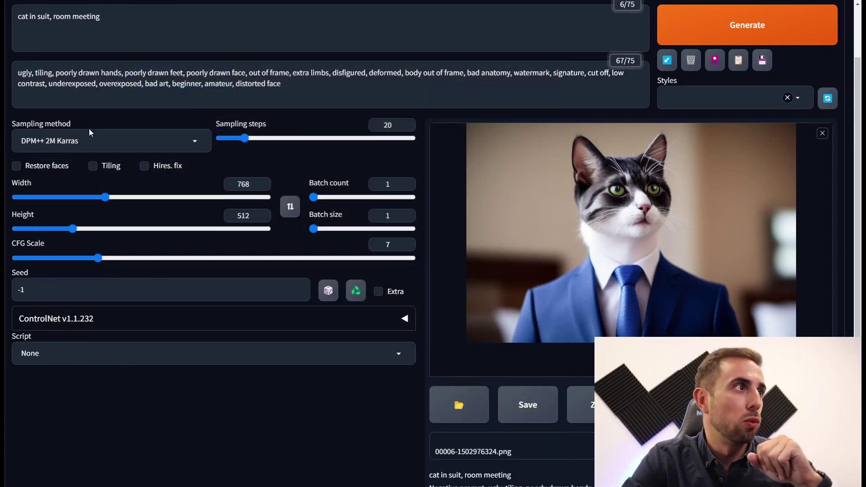
left_click(81, 139)
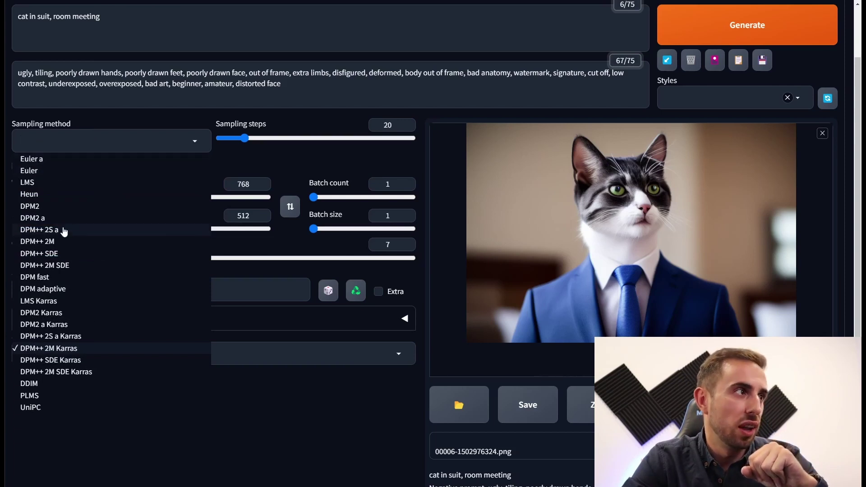
left_click(145, 134)
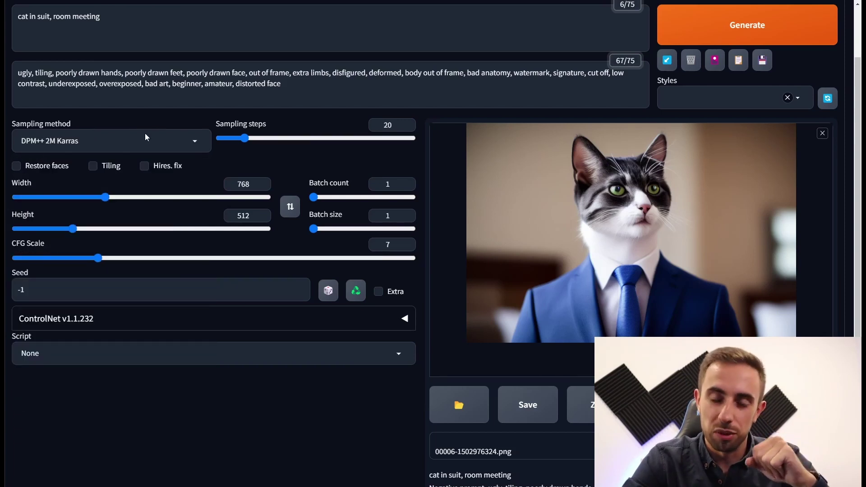
Push sampling steps to the maximum of 150, then bring them back to 25
left_click_drag(244, 138, 322, 147)
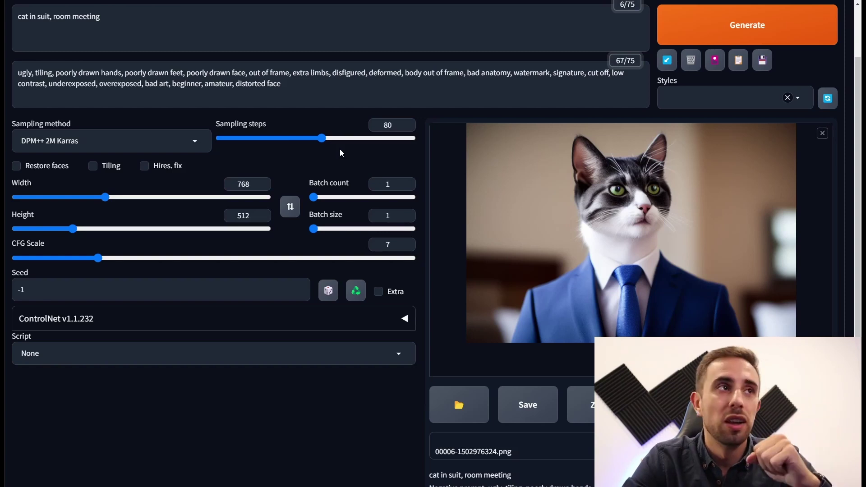
left_click_drag(327, 139, 416, 140)
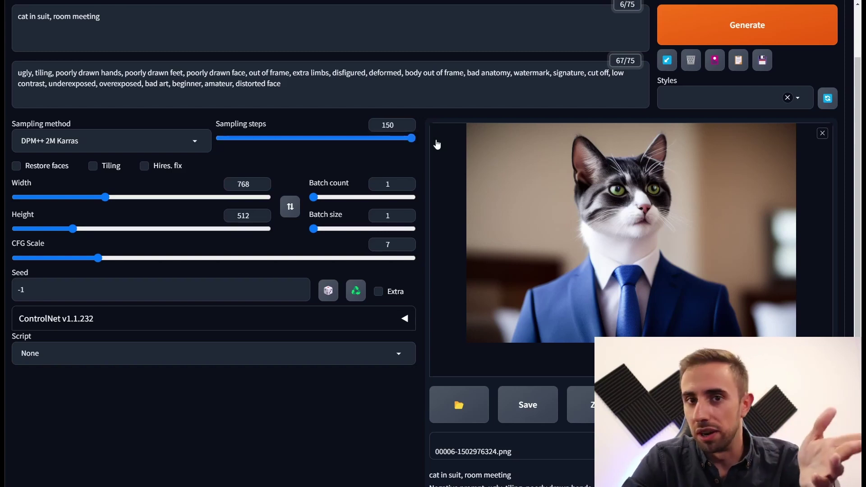
left_click_drag(415, 145, 254, 137)
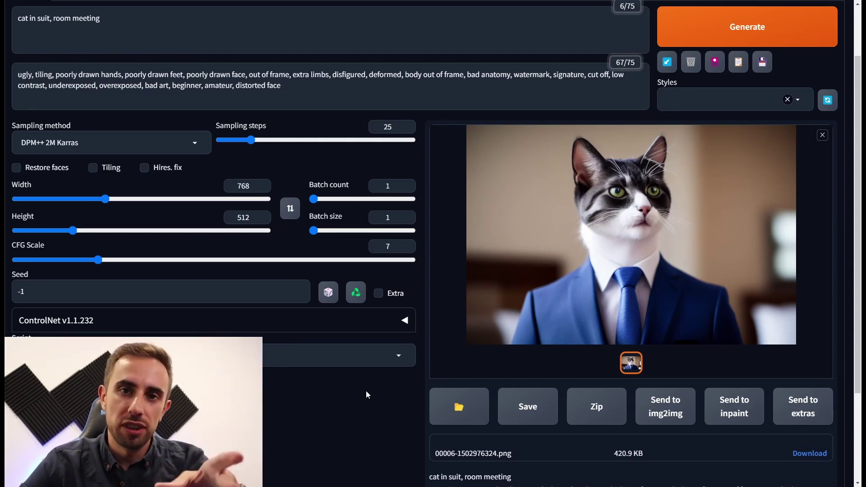
scroll(472, 358, "down", 3)
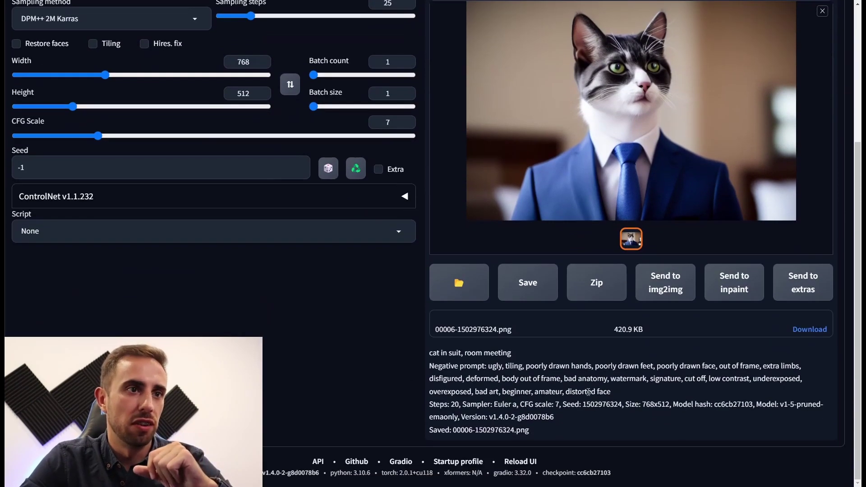
scroll(304, 367, "up", 2)
left_click_drag(77, 255, 12, 252)
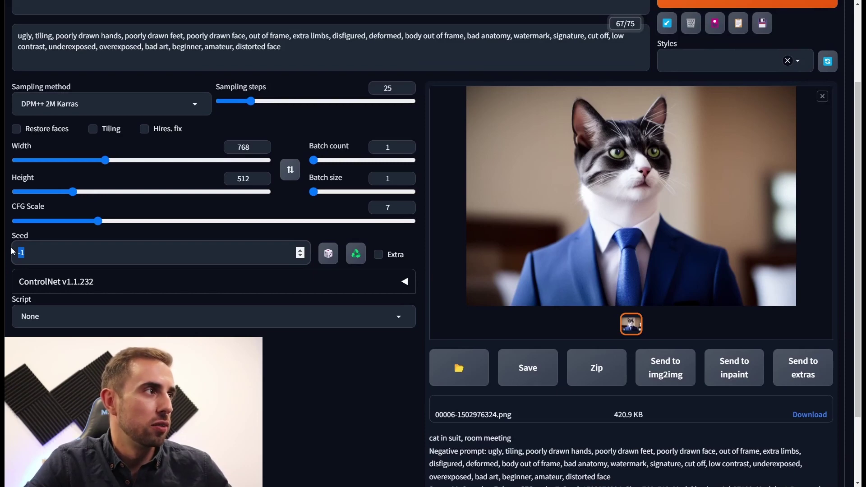
key("ctrl+v")
scroll(264, 382, "up", 1)
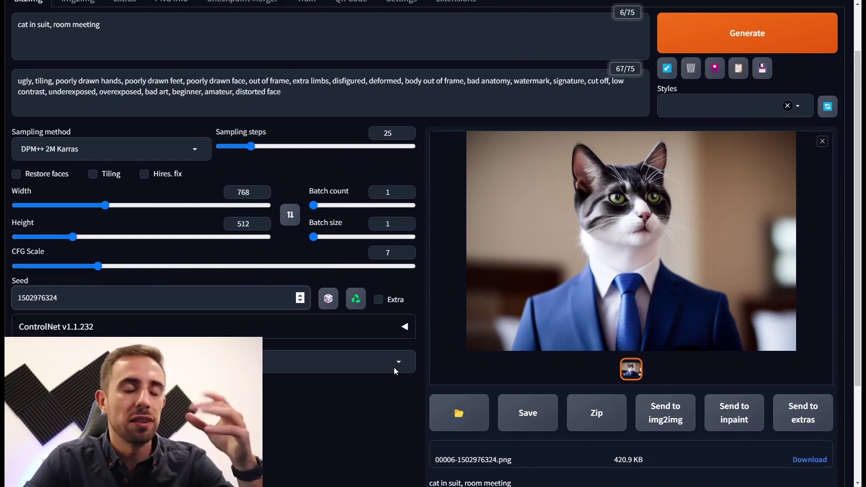
Choose the Euler a sampler with 20 sampling steps and generate the cat again
left_click(109, 150)
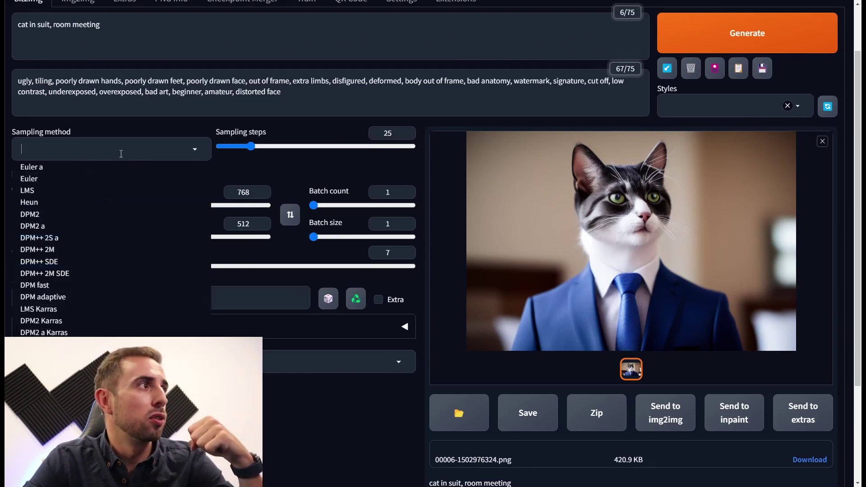
left_click(40, 170)
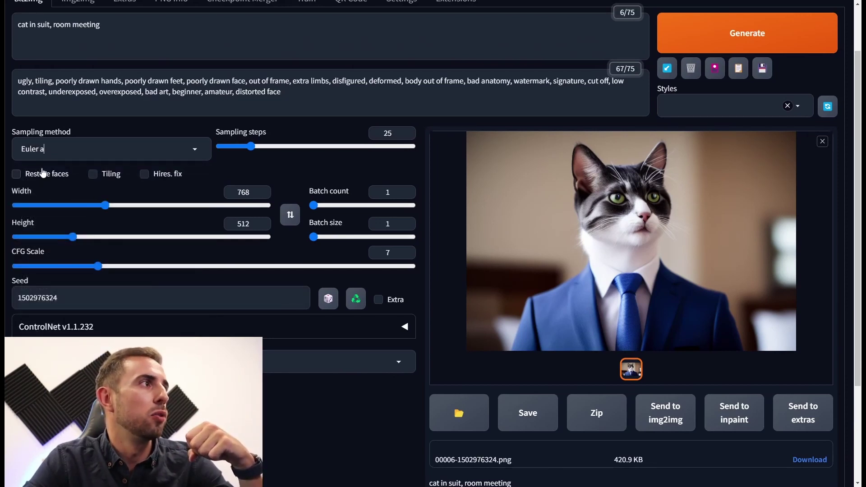
left_click(407, 136)
left_click(408, 136)
left_click(407, 137)
left_click(407, 136)
left_click(407, 136)
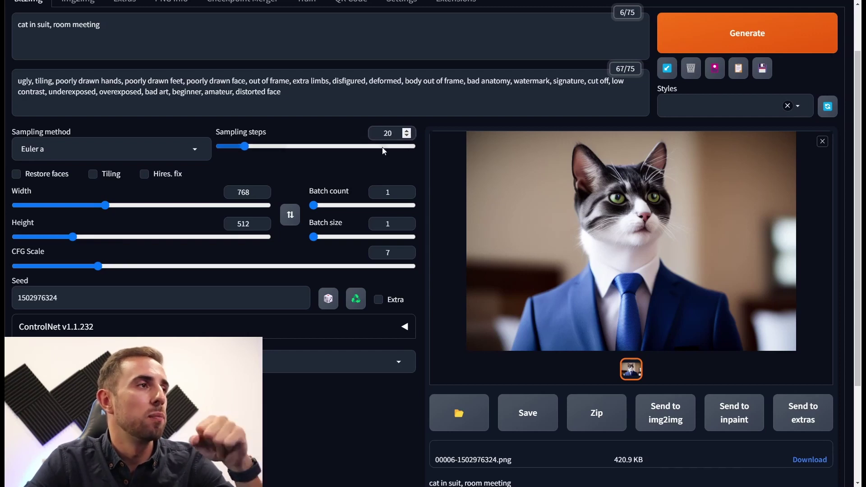
left_click(763, 40)
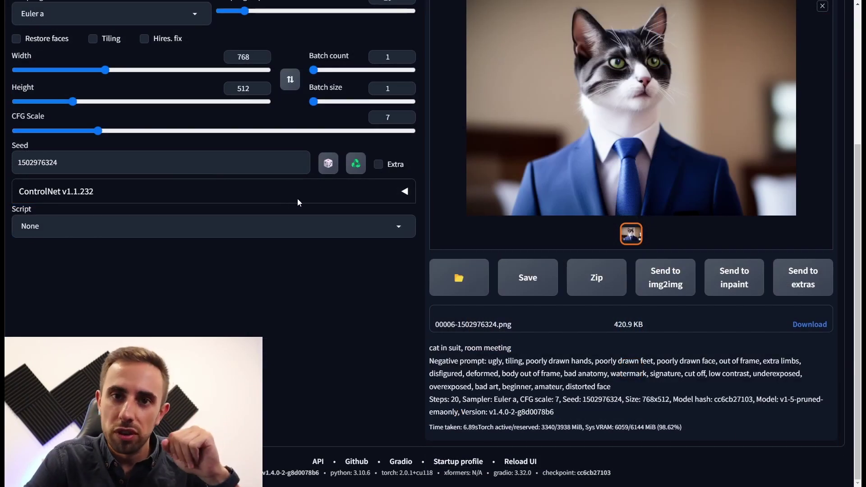
Append ', sunglasses' to the prompt and generate the suited cat again
left_click(328, 164)
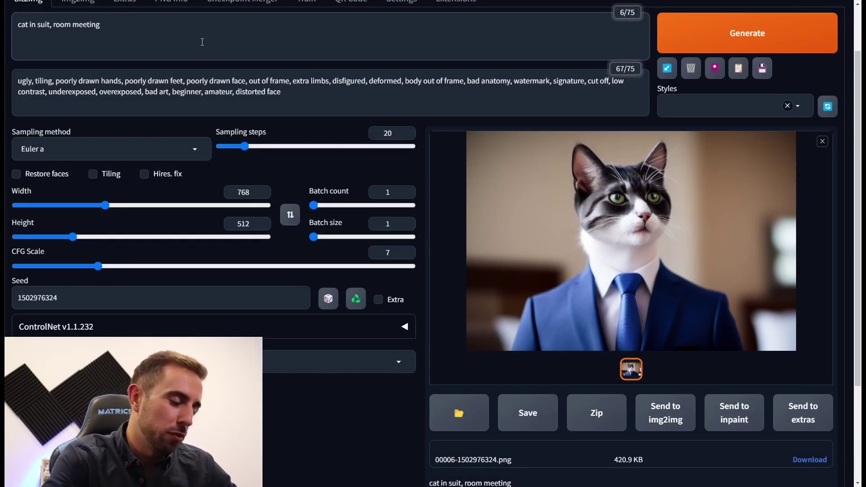
type(", sunglasses")
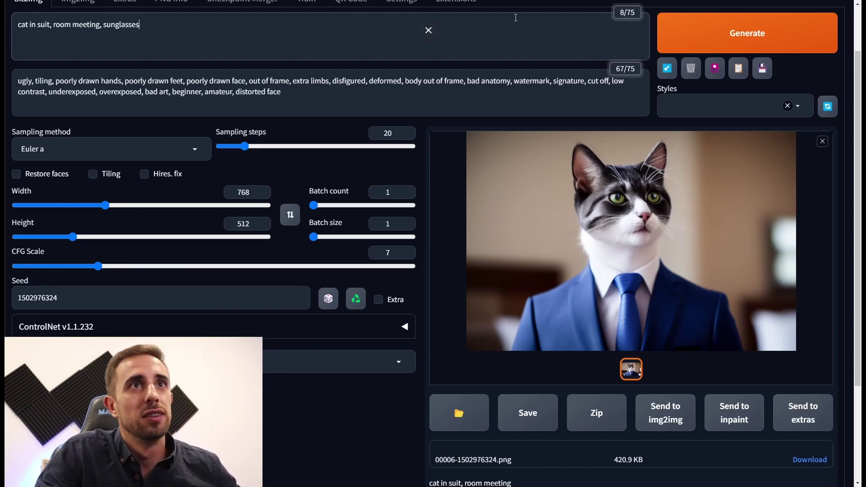
left_click(817, 32)
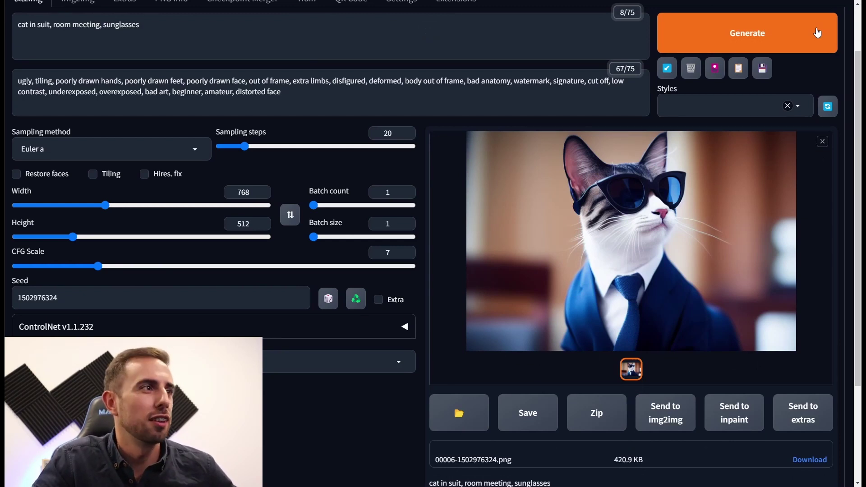
left_click(542, 406)
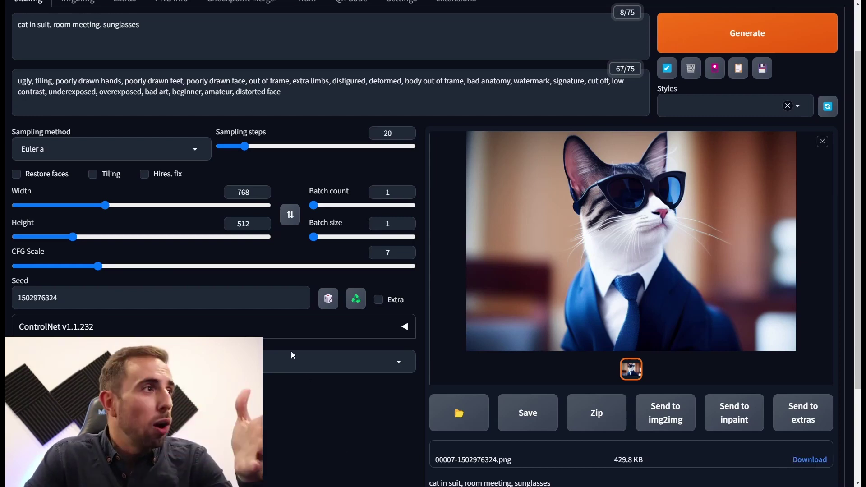
double_click(248, 191)
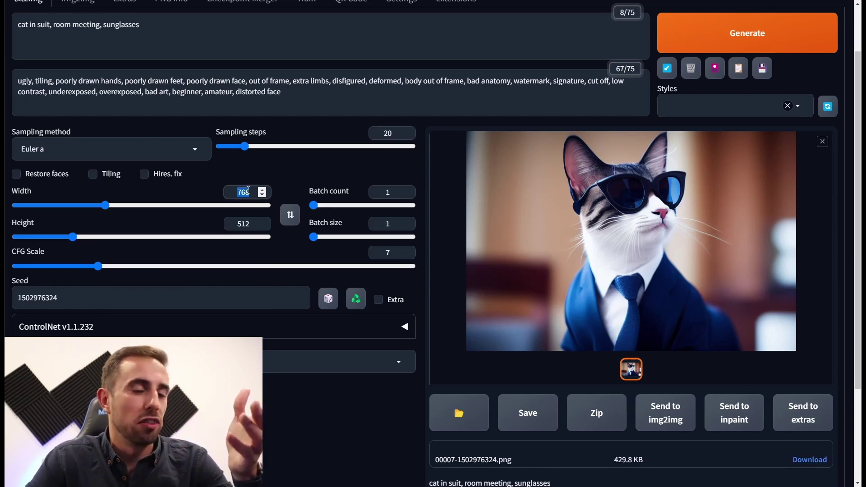
type("512")
left_click(802, 40)
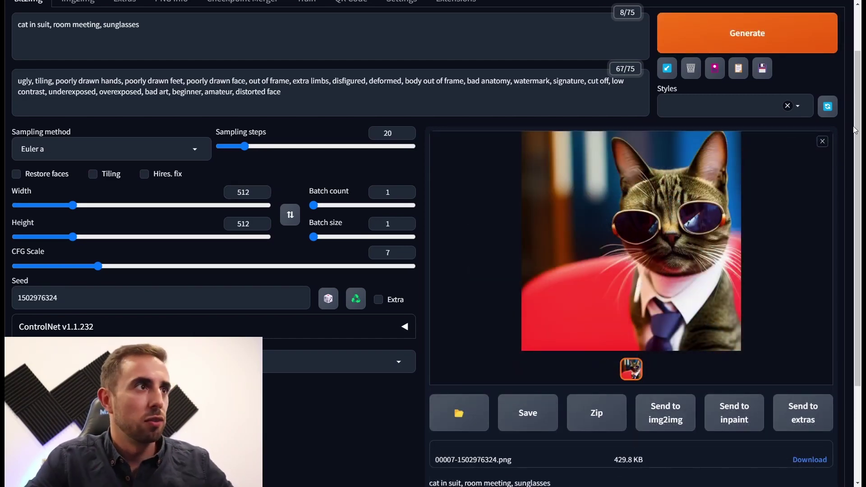
double_click(244, 192)
key("ctrl+z")
left_click(796, 44)
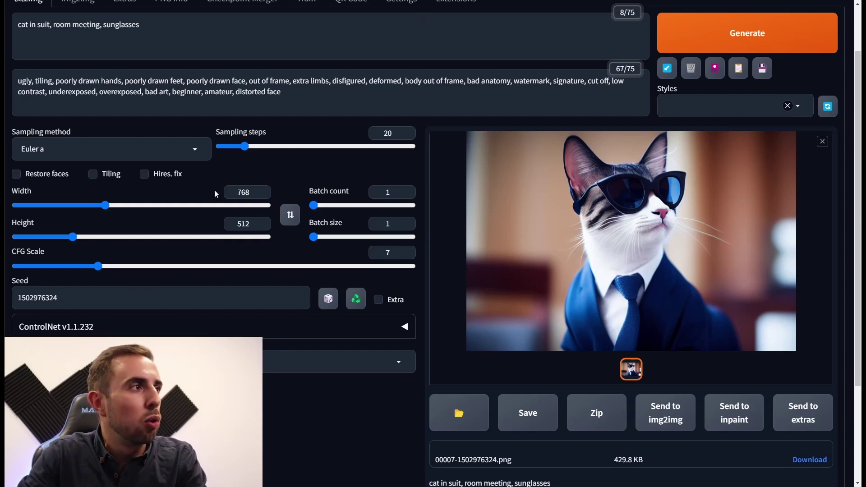
Set CFG Scale to 1, after briefly trying 30, and generate a new image
left_click_drag(97, 266, 16, 266)
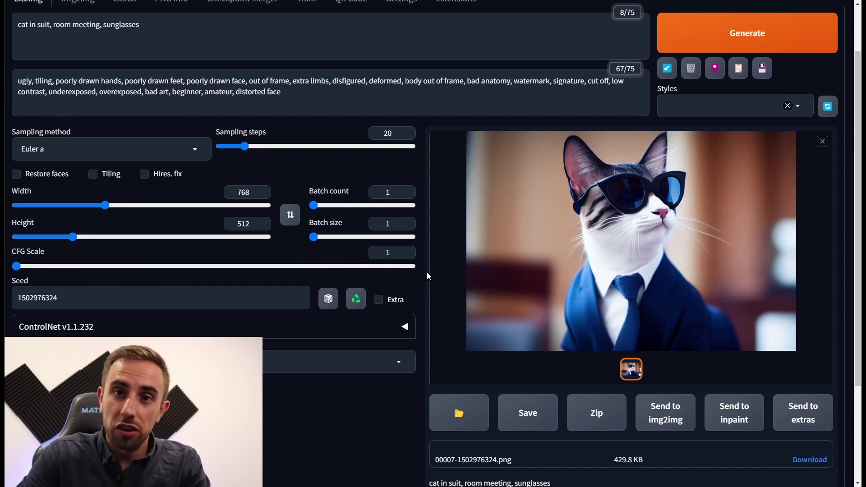
left_click(415, 267)
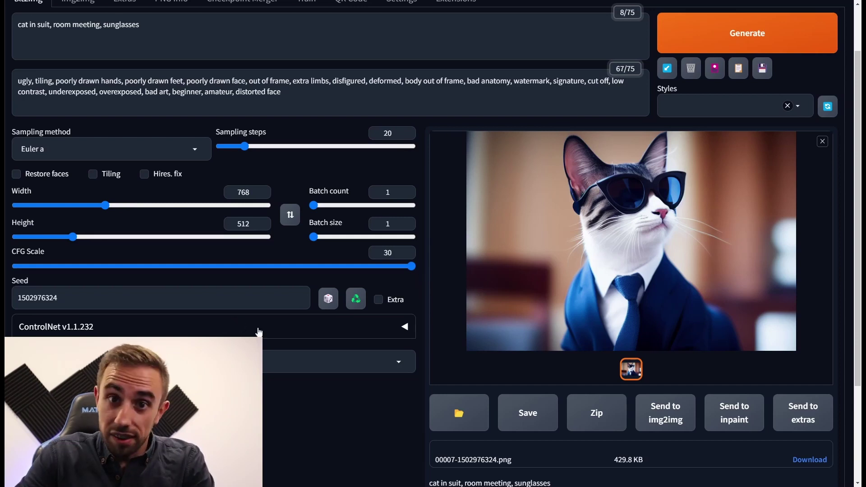
left_click(17, 267)
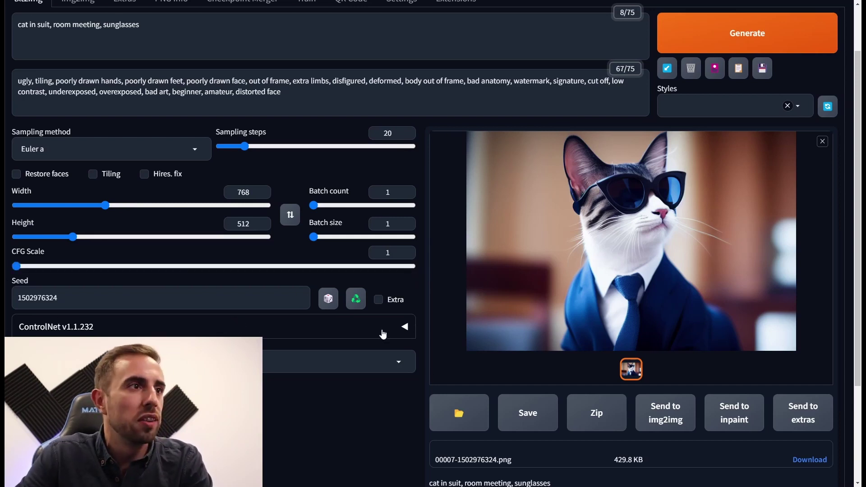
left_click(744, 40)
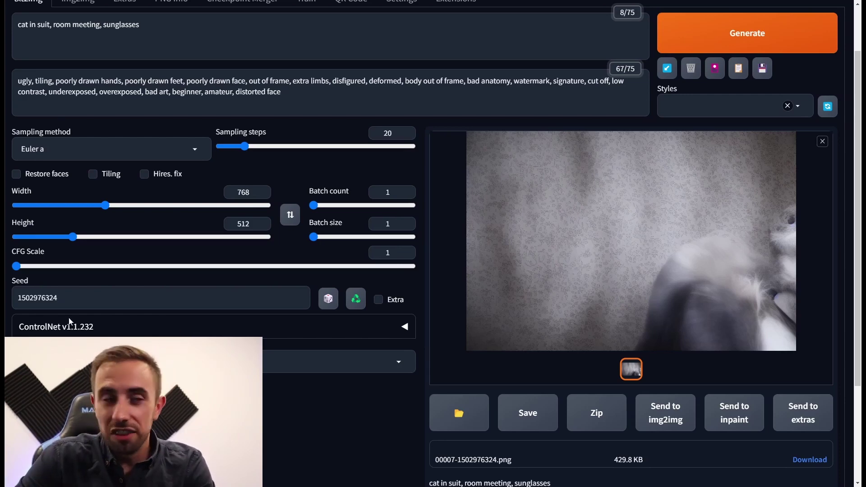
Generate the cat at CFG scale 3, then again at CFG scale 30
left_click_drag(35, 268, 45, 270)
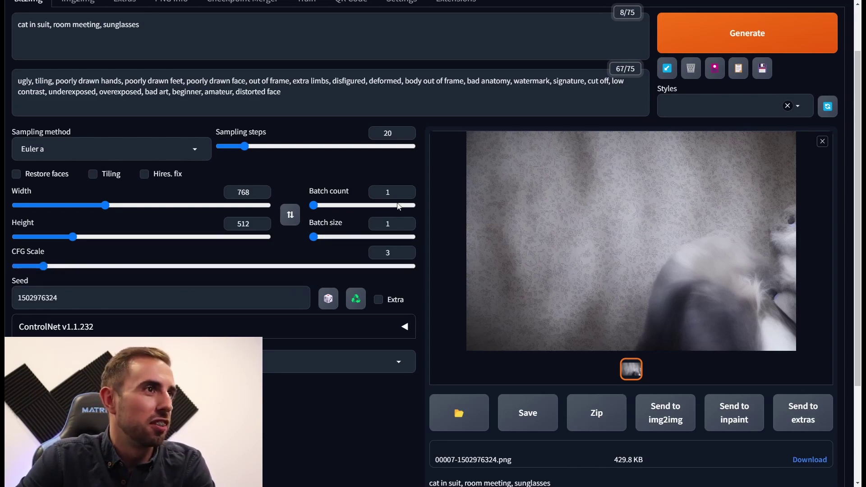
left_click(747, 33)
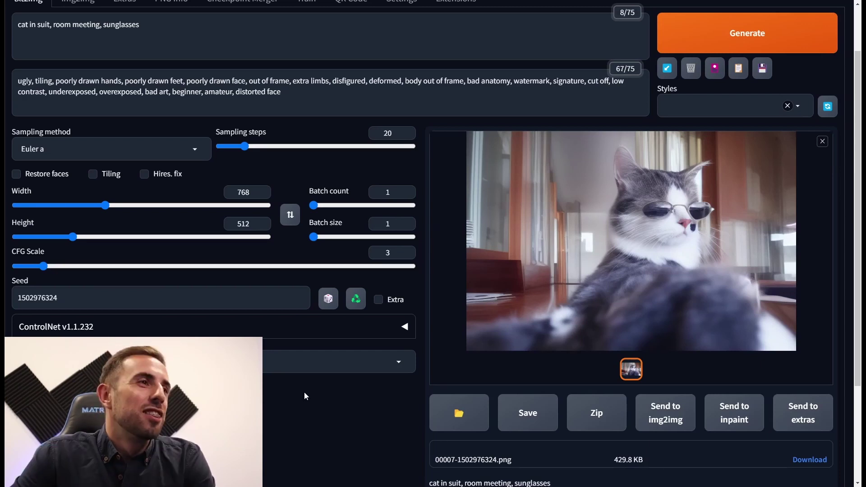
left_click(412, 267)
left_click(735, 43)
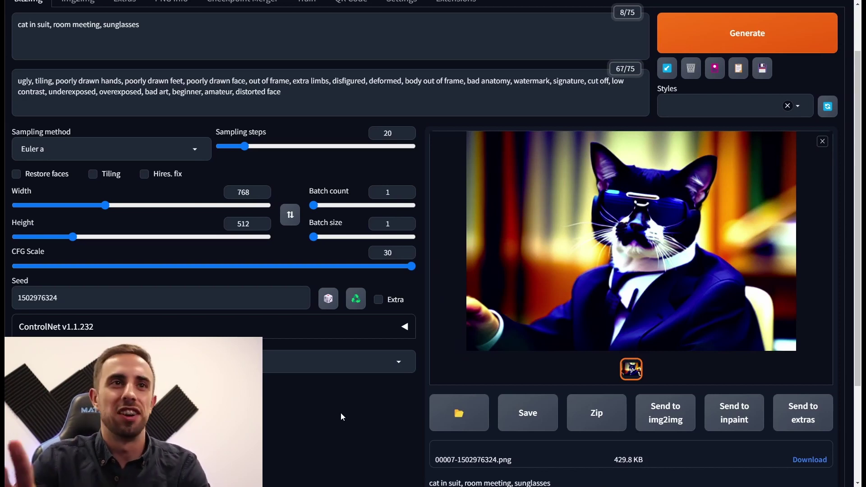
Lower CFG Scale to 20 and generate the cat
left_click_drag(368, 266, 288, 267)
key("Left")
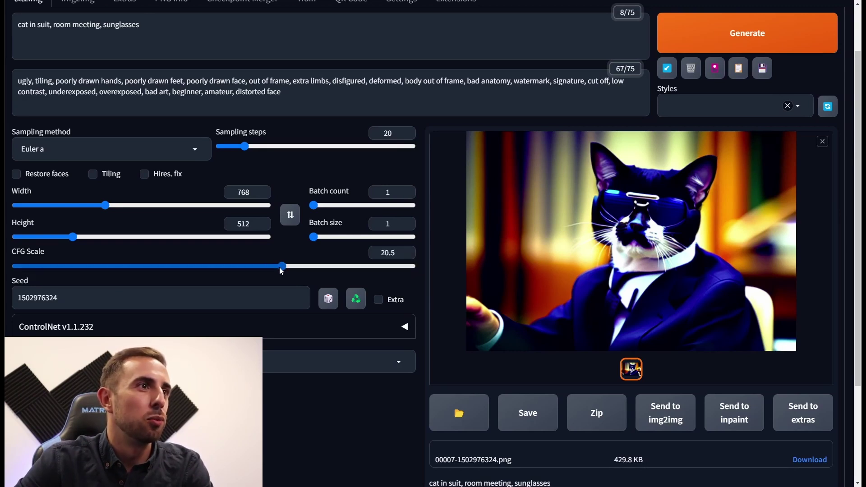
left_click(407, 255)
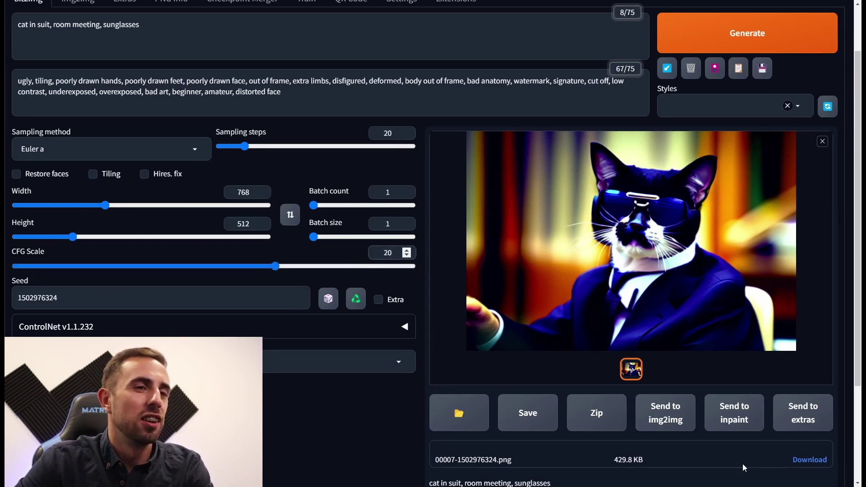
left_click(785, 45)
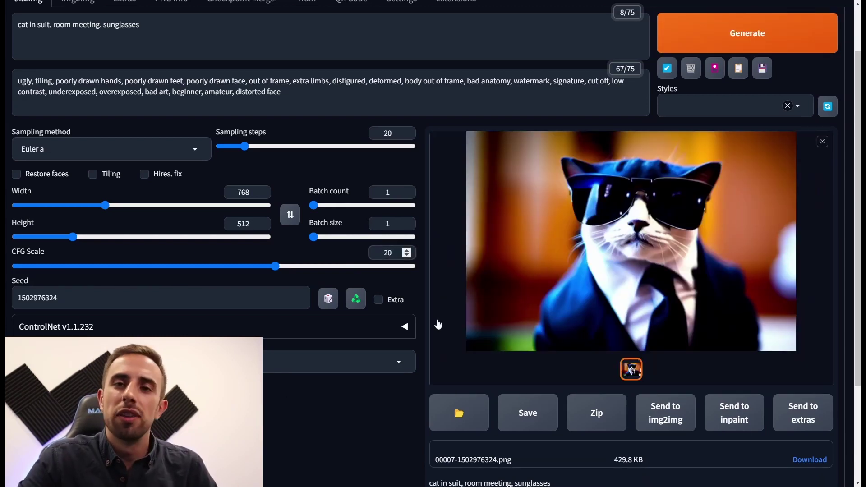
Generate the cat at CFG scale 15, then at CFG scale 11
left_click(192, 266)
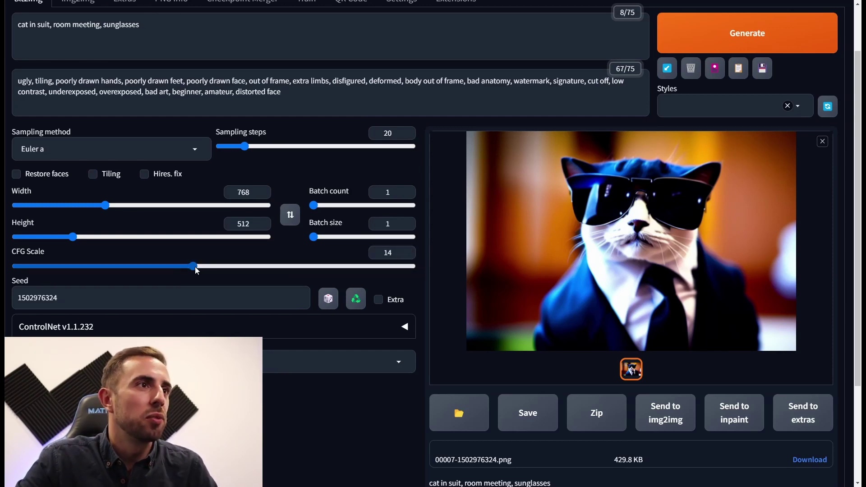
left_click(410, 249)
left_click(794, 44)
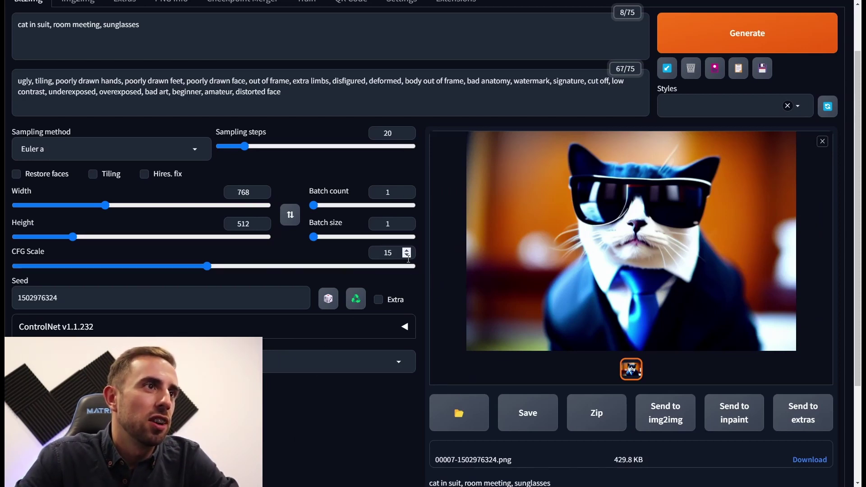
left_click(172, 267)
left_click(152, 267)
left_click(743, 39)
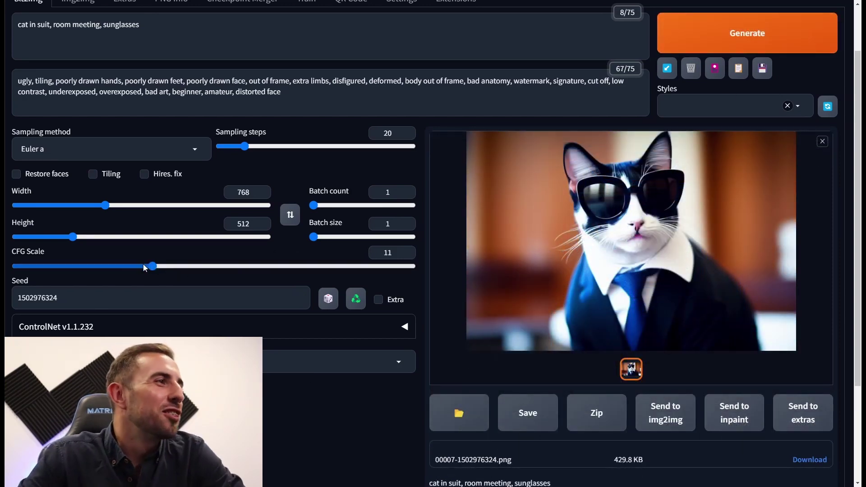
Enter 7 as the CFG Scale and generate the sunglasses cat again
double_click(369, 251)
type("7")
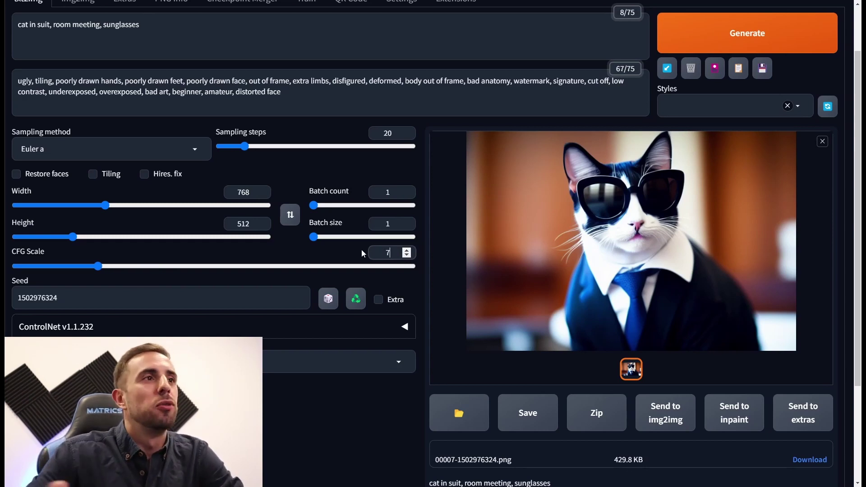
left_click(802, 38)
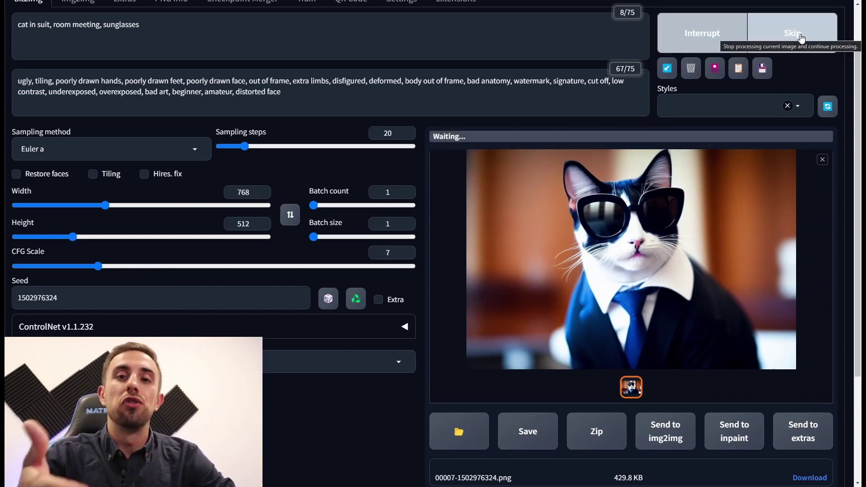